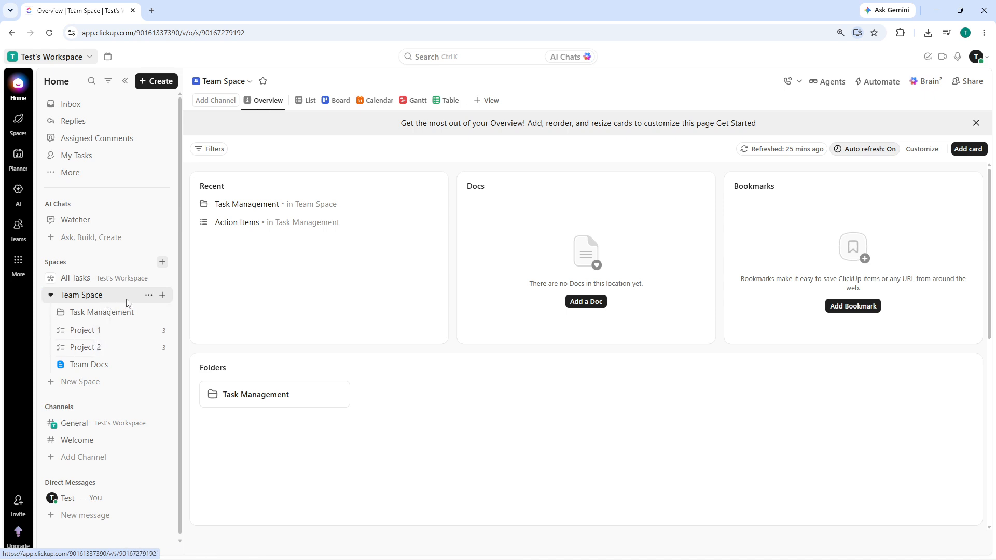
Step: Open the Task Management folder in Team Space and look over its options
left_click(111, 316)
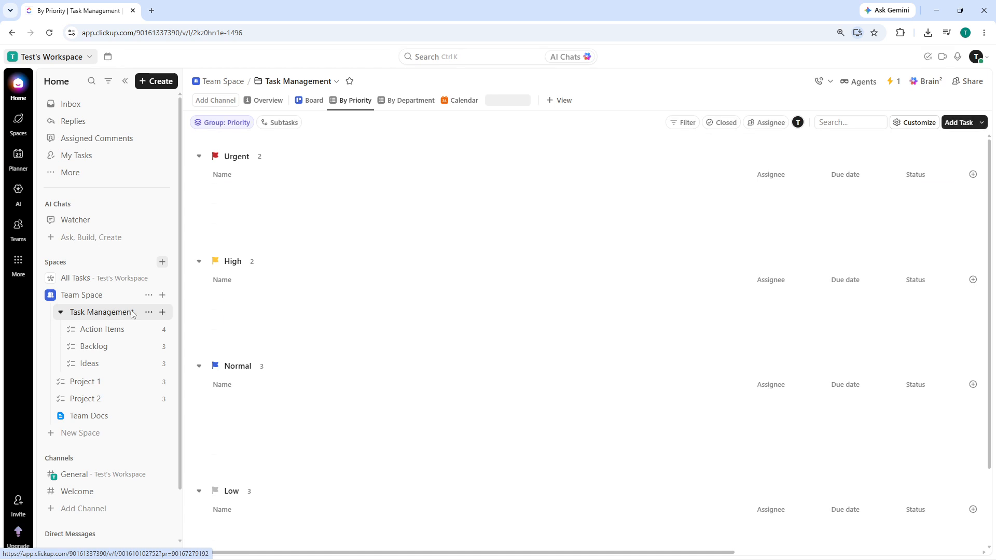
left_click(148, 312)
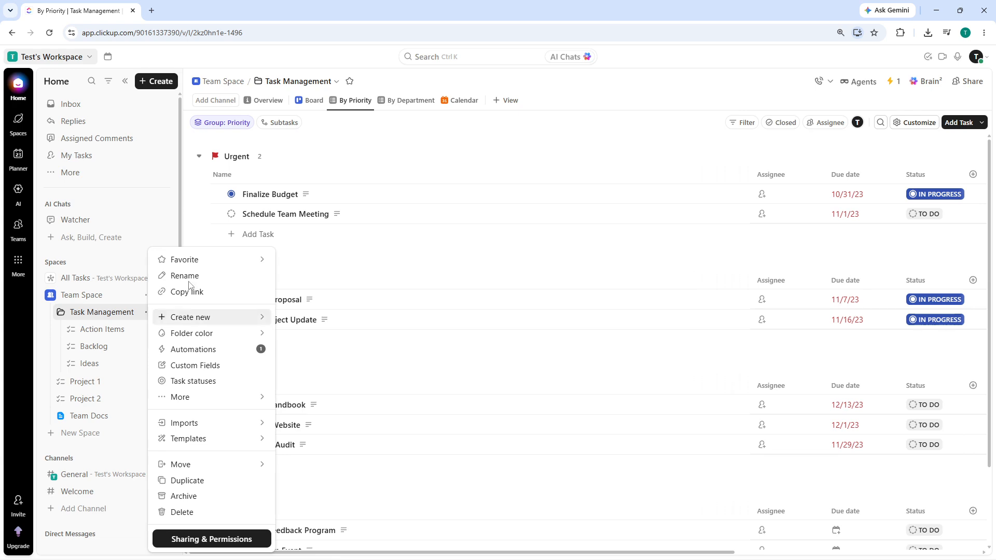
mouse_move(190, 262)
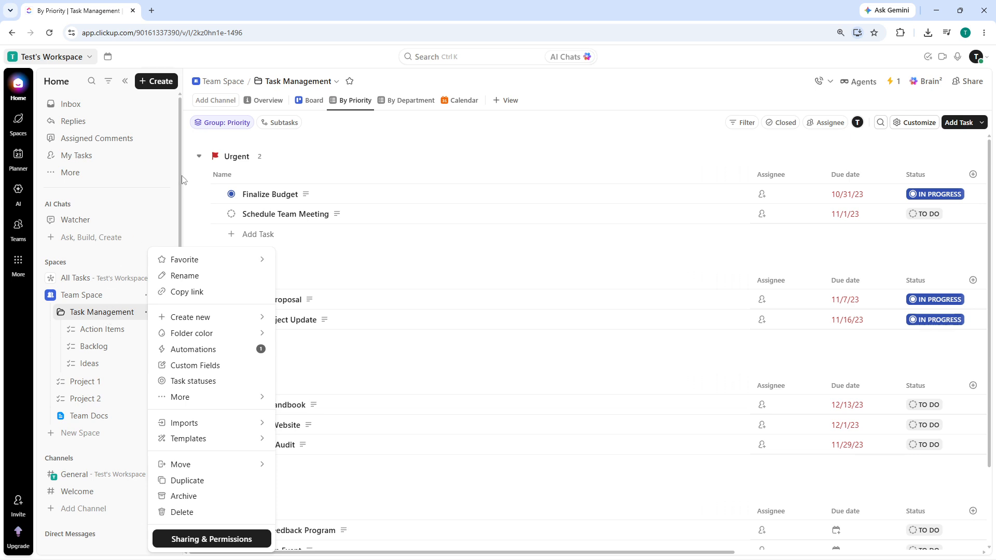
left_click(186, 157)
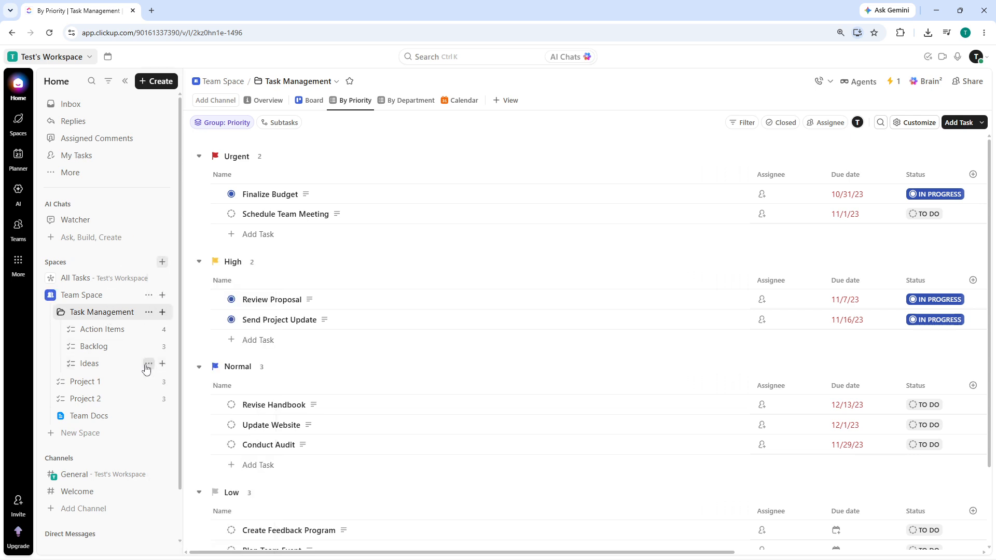
left_click(148, 312)
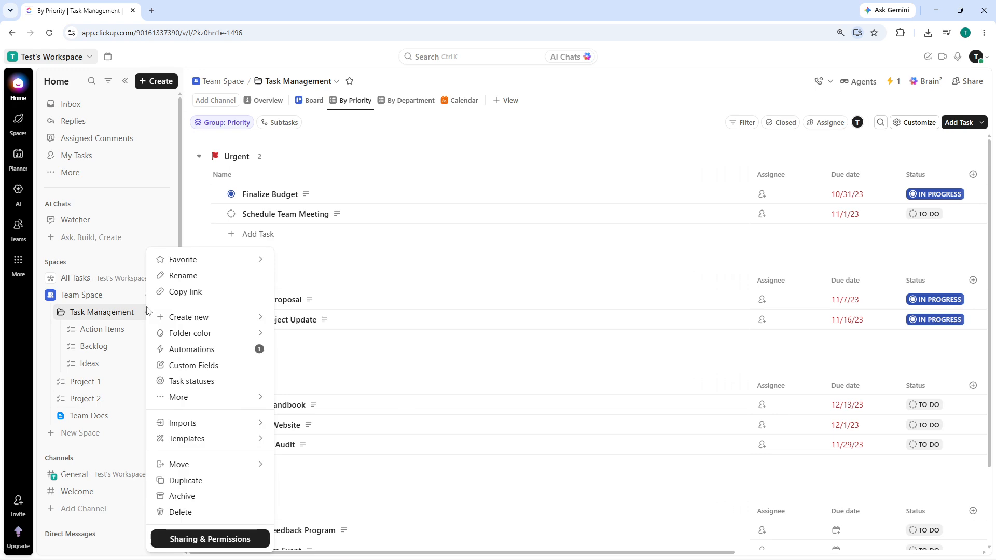
left_click(192, 381)
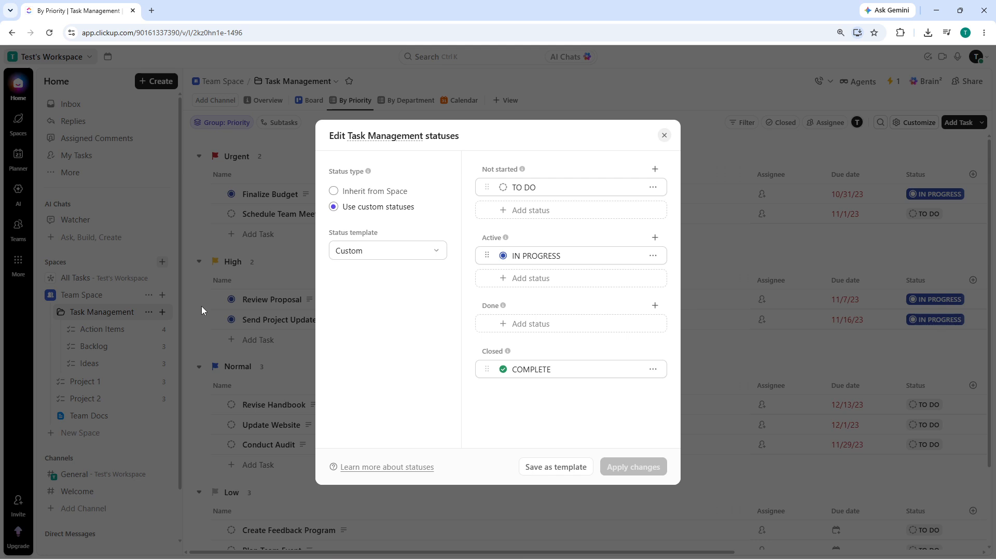
left_click(139, 328)
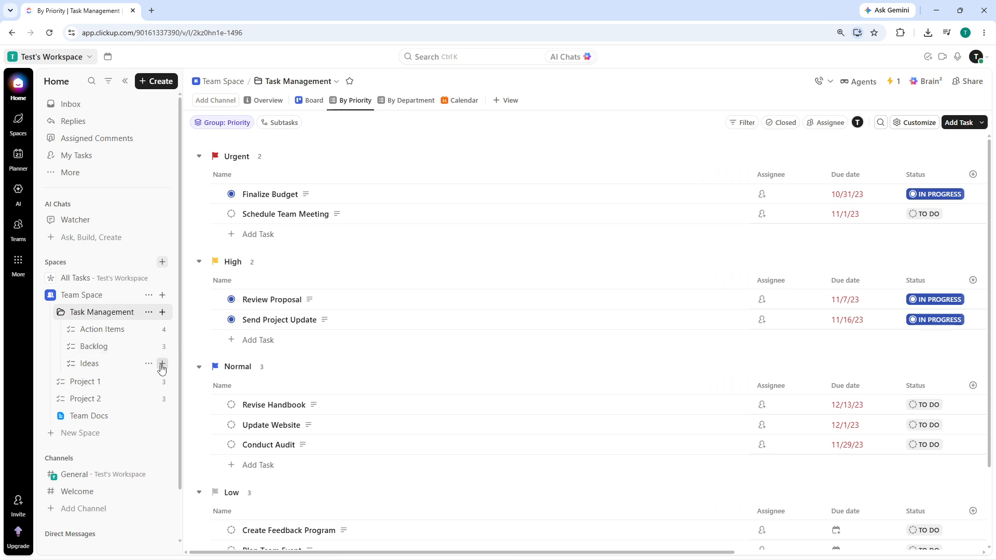
left_click(163, 363)
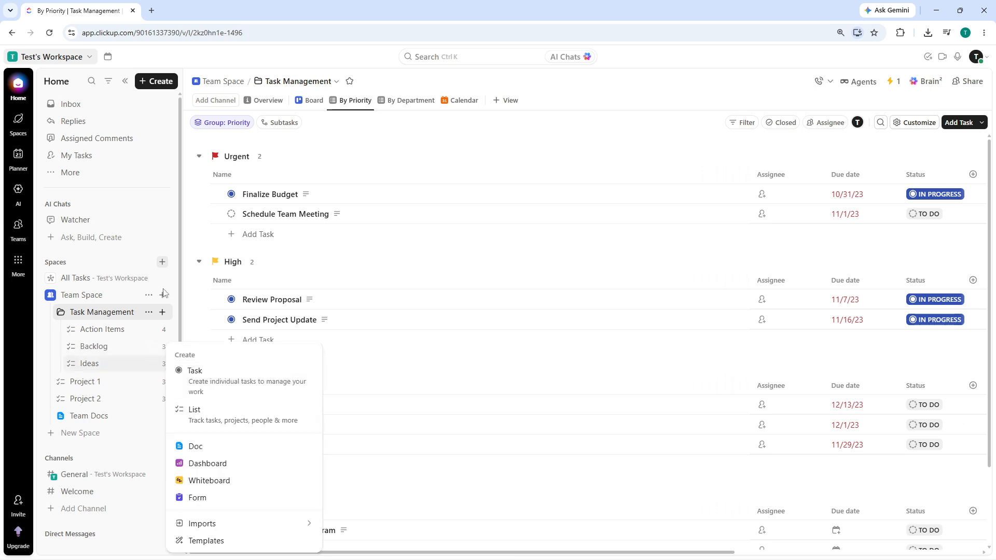
left_click(183, 273)
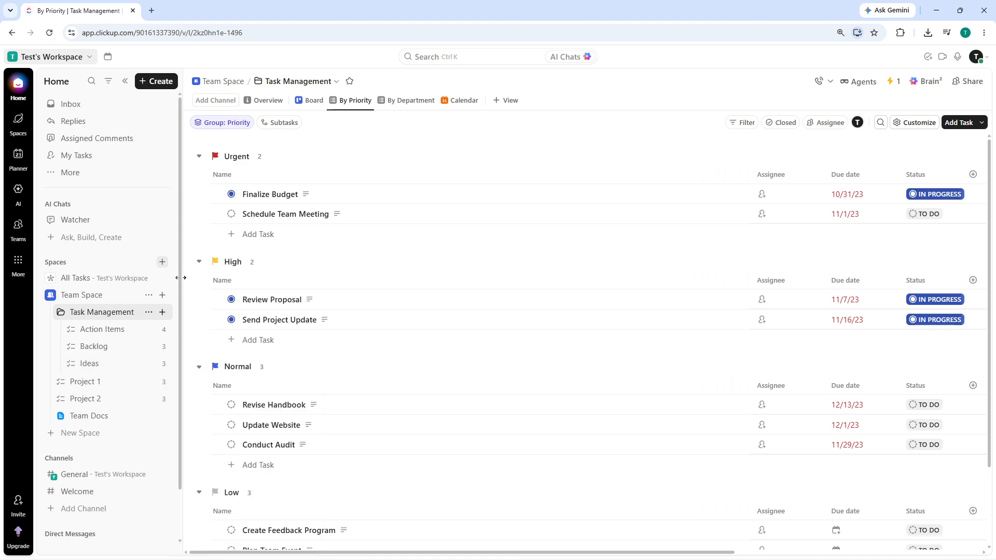
Step: Open the task statuses of the Task Management folder for editing
left_click(148, 312)
mouse_move(217, 318)
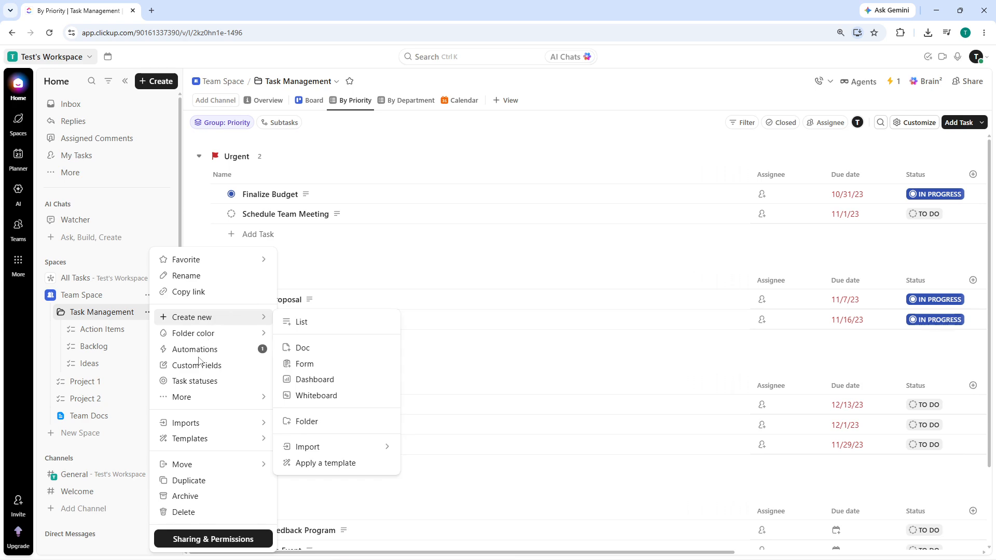
left_click(195, 381)
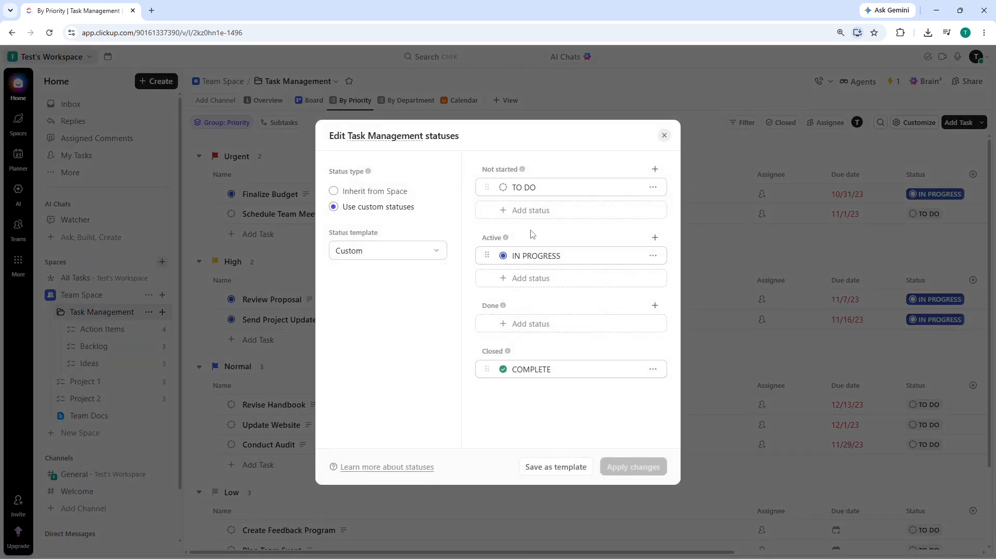
left_click(533, 212)
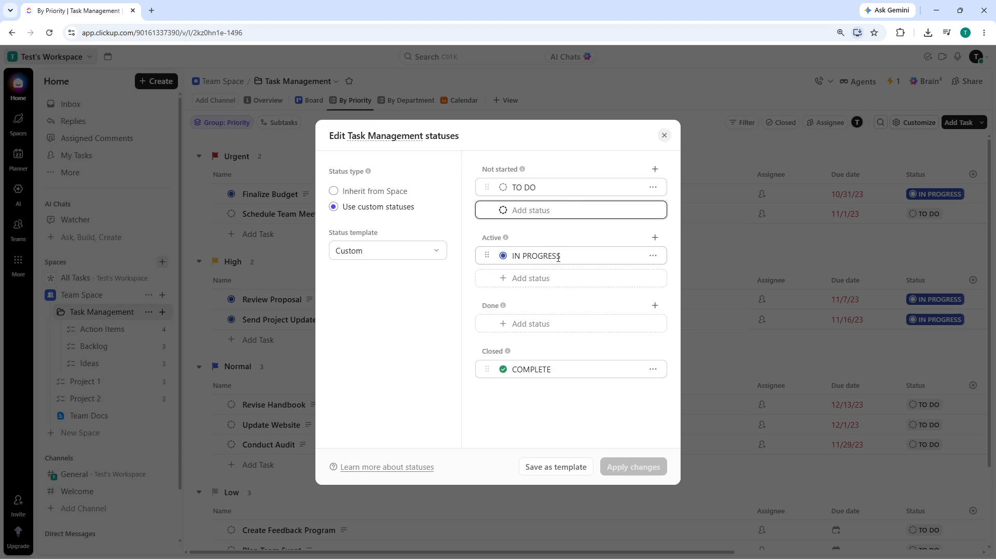
left_click(507, 194)
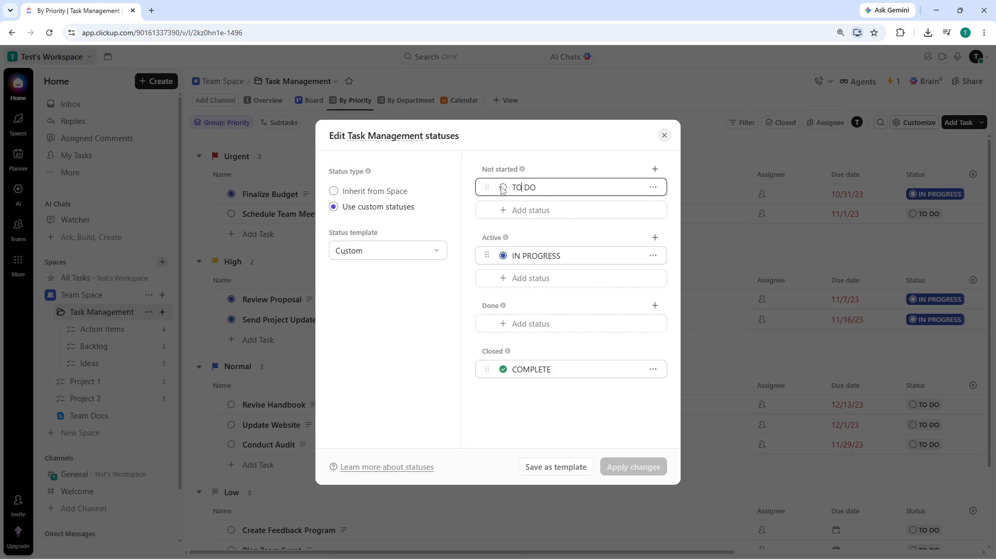
Step: Change the TO DO status colour to teal, apply the changes and check the folder's task list
left_click(503, 188)
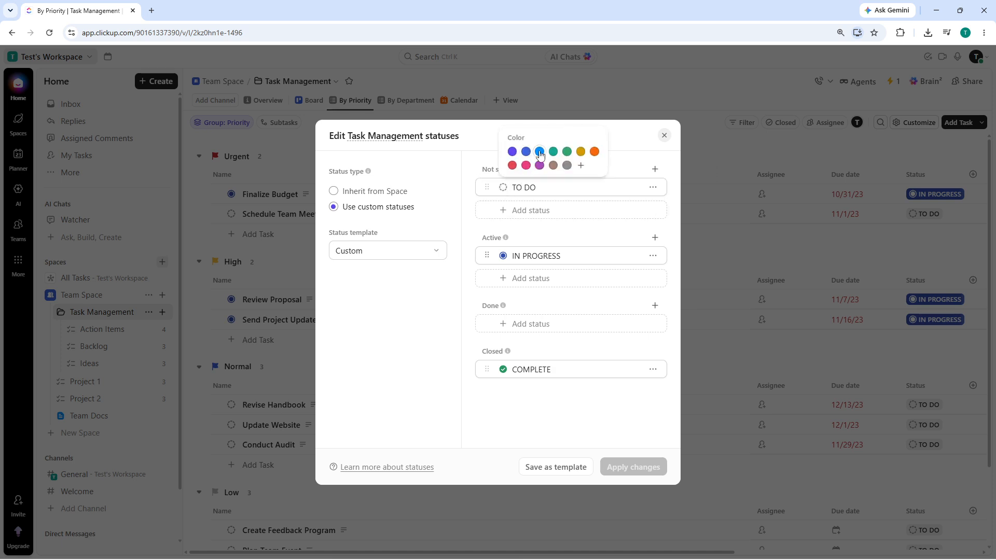
left_click(581, 151)
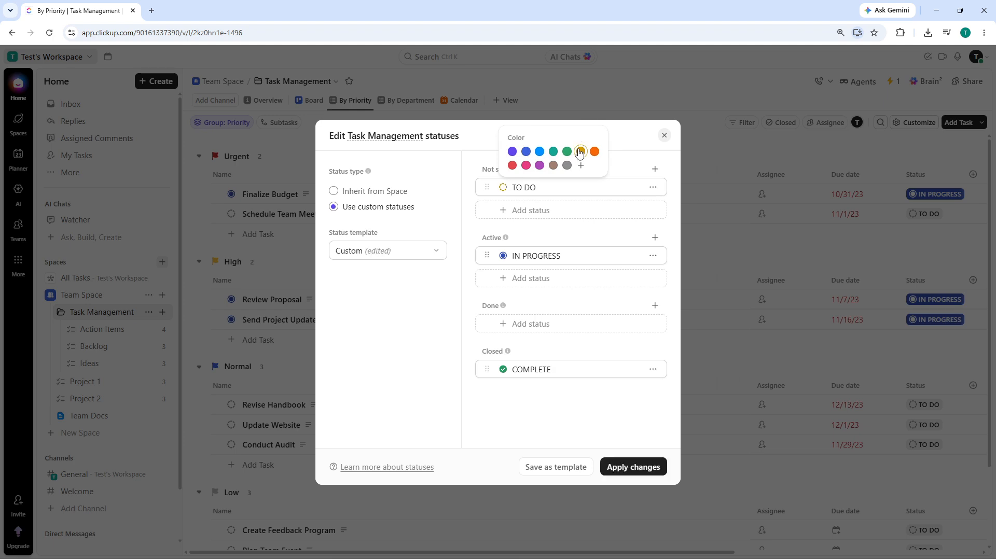
left_click(594, 152)
left_click(567, 165)
left_click(551, 167)
left_click(540, 166)
left_click(524, 167)
left_click(594, 152)
left_click(553, 152)
left_click(521, 329)
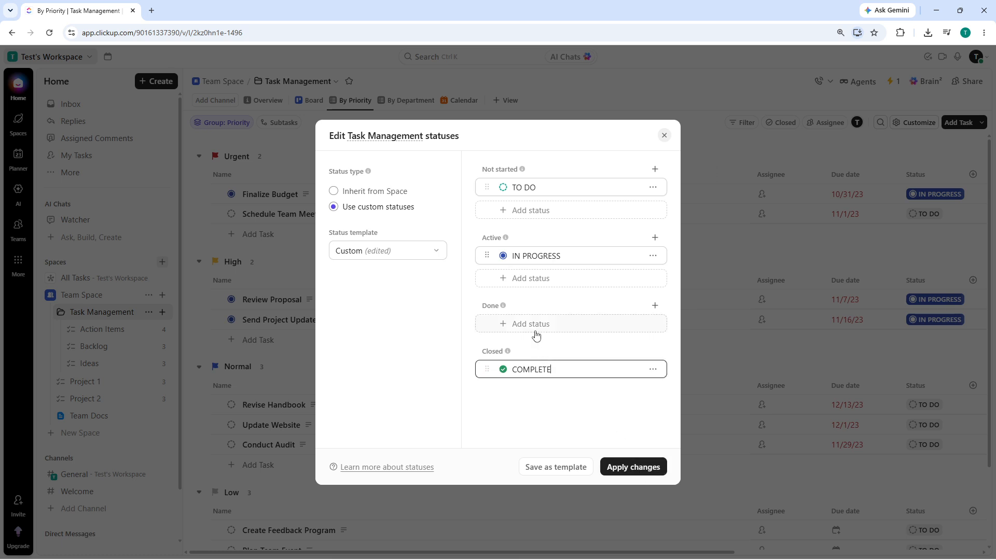
left_click(644, 470)
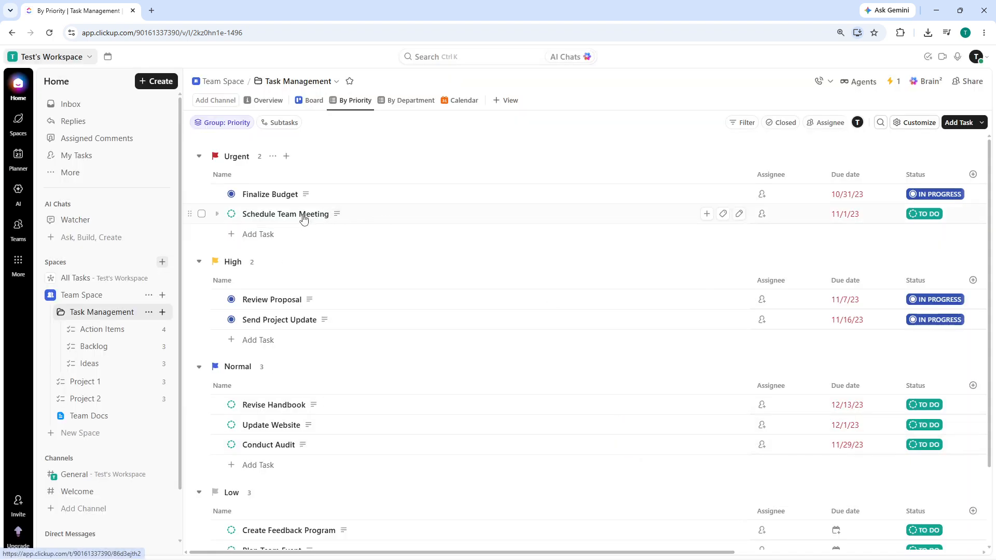
scroll(302, 214, "down", 2)
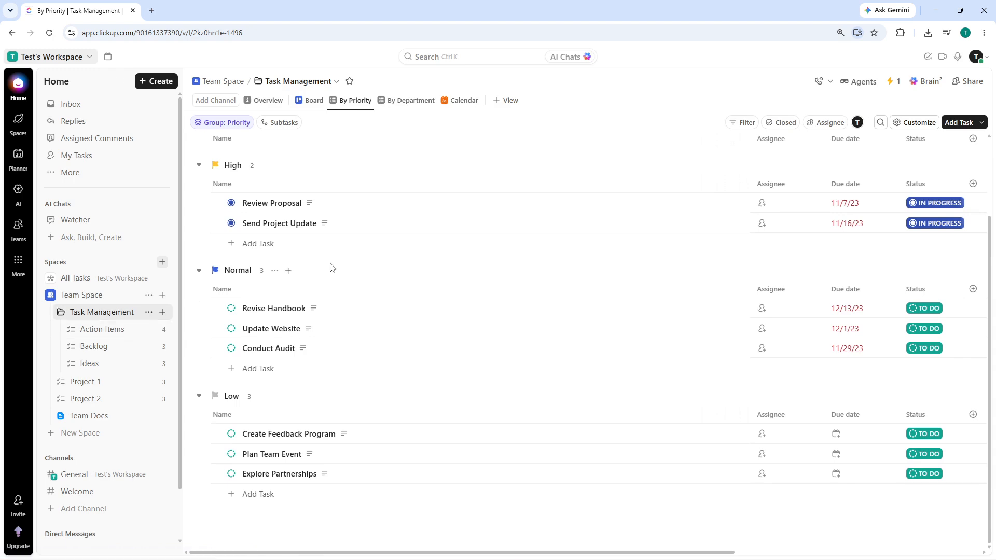
scroll(334, 264, "up", 2)
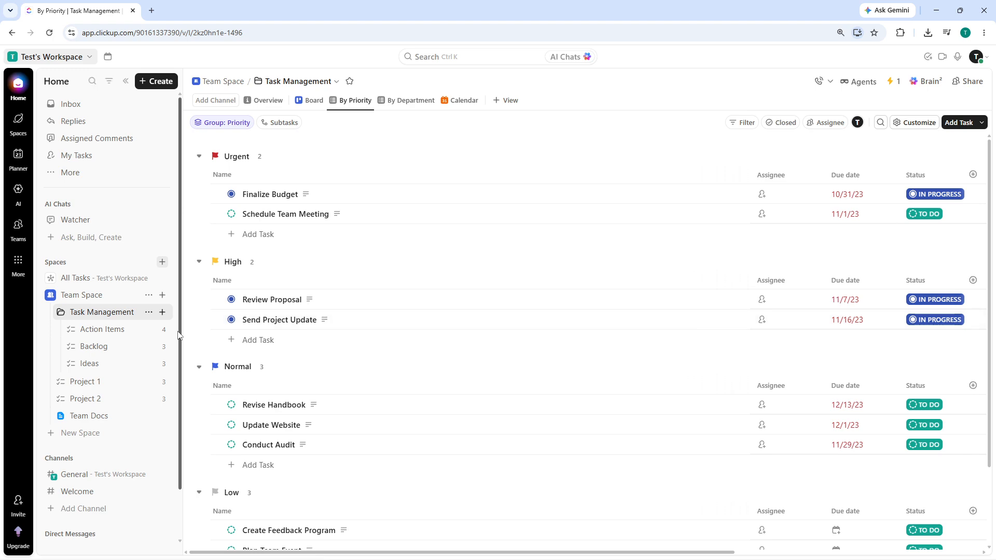
Step: Reopen the Task Management folder's task statuses and start a new status under Done
left_click(148, 312)
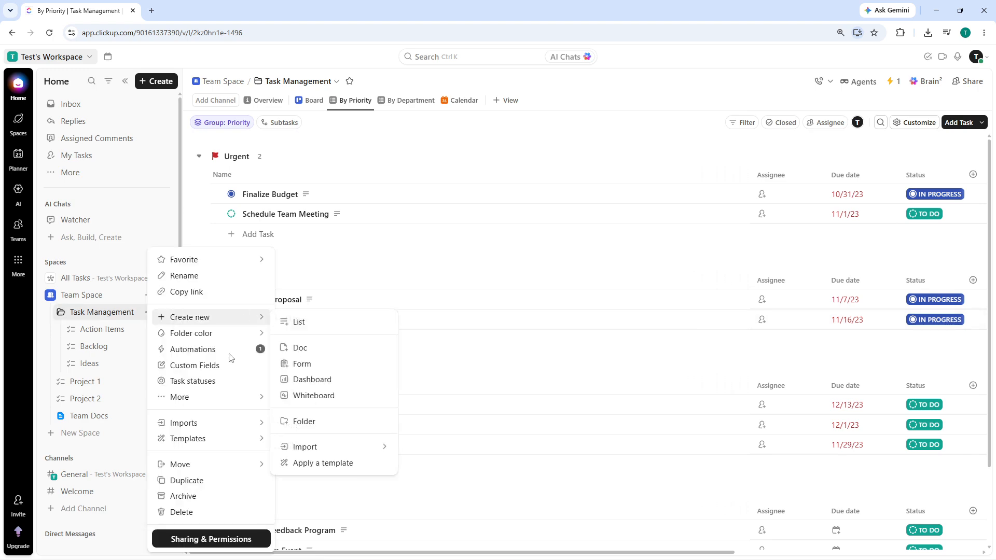
left_click(198, 380)
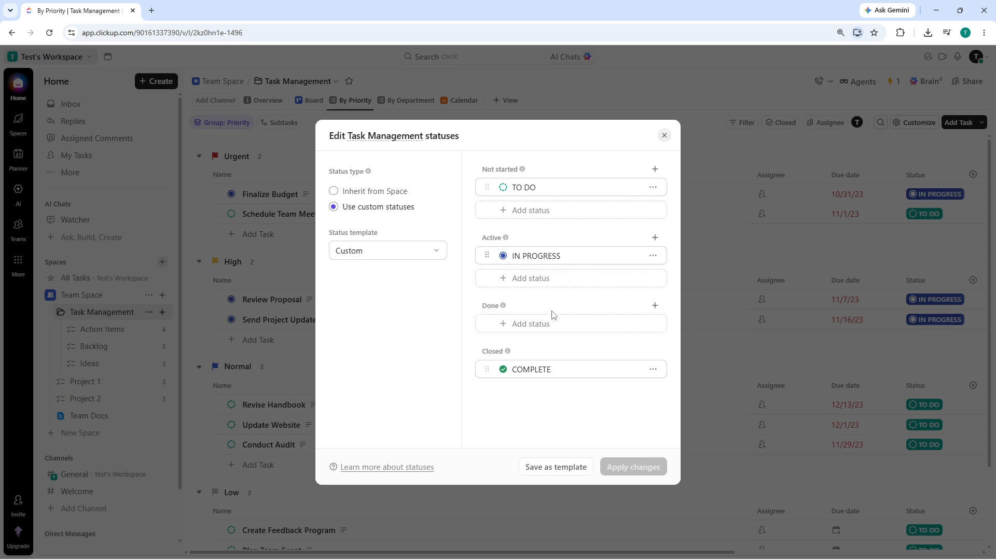
left_click(535, 324)
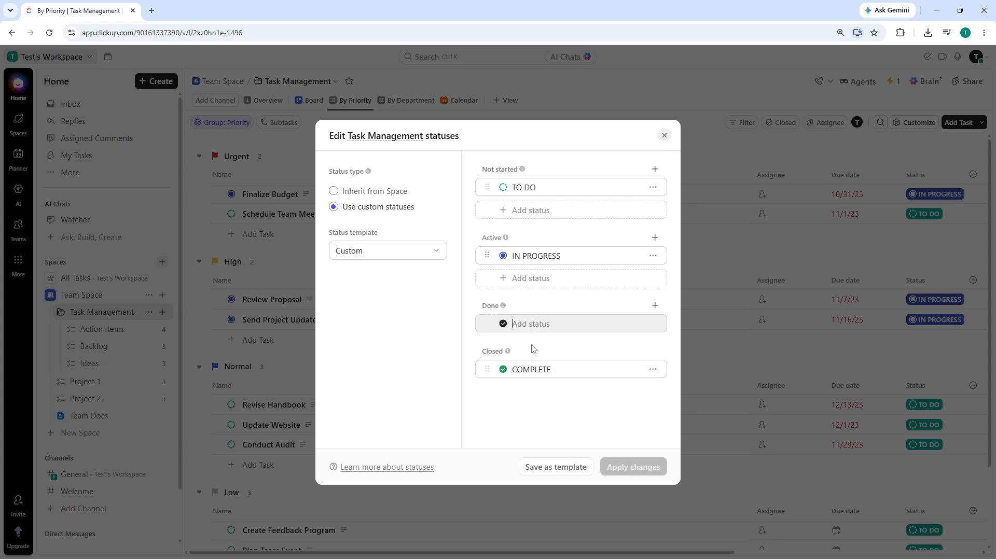
Step: Try to move the COMPLETE status from the Closed group into the Done group
left_click_drag(487, 370, 504, 325)
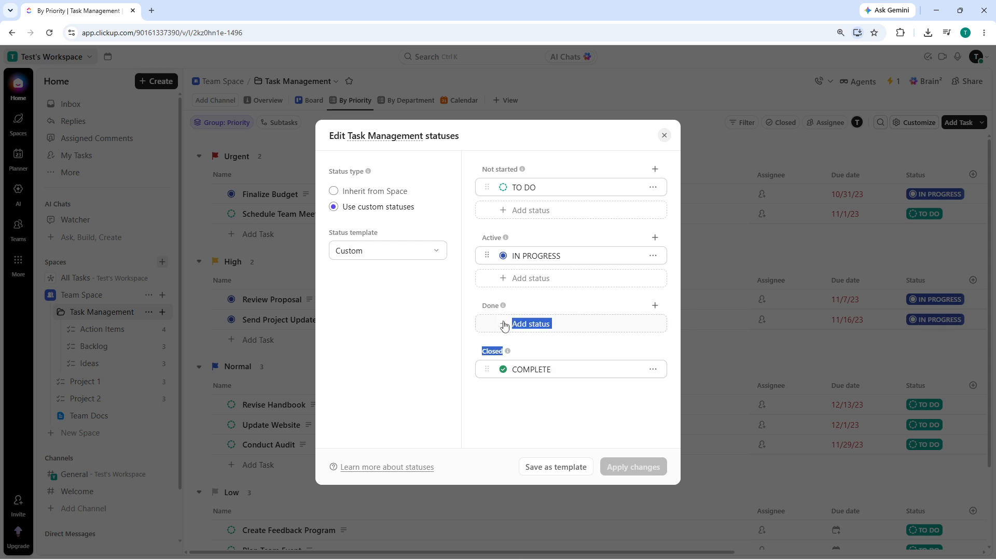
left_click(653, 370)
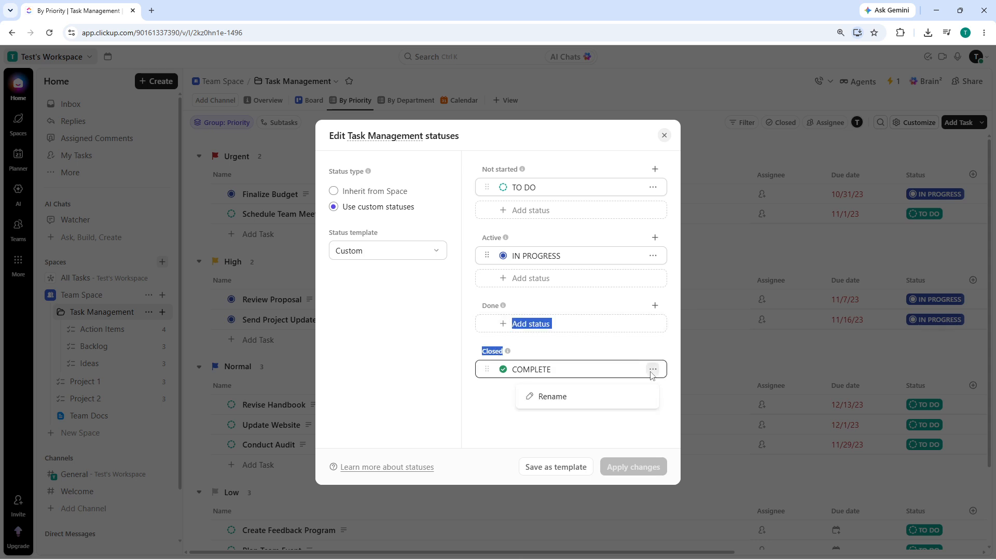
left_click(604, 357)
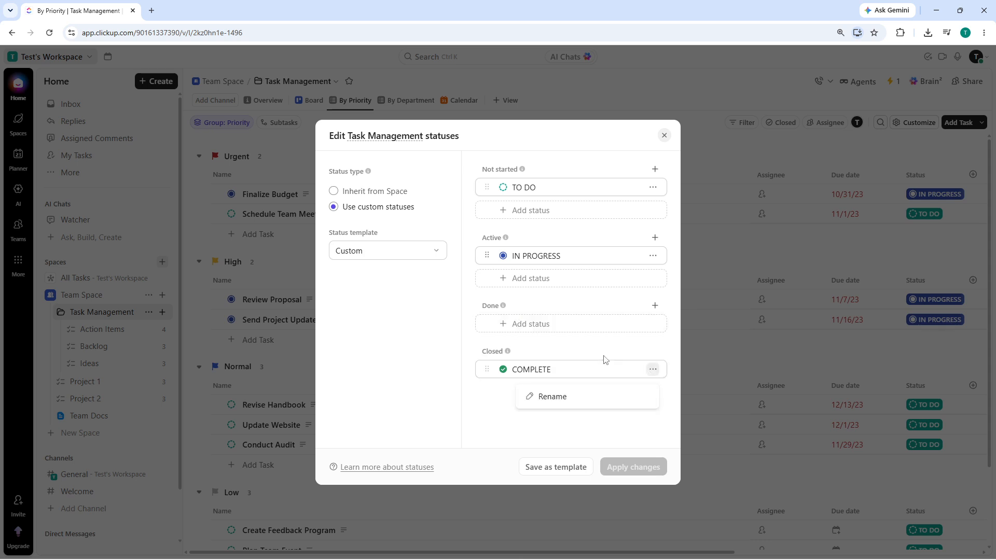
left_click(571, 325)
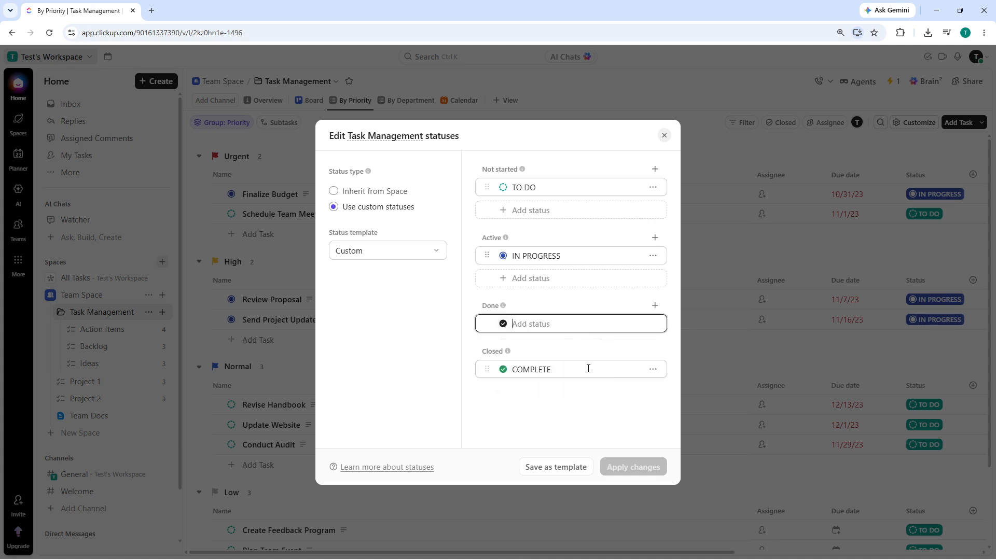
left_click(542, 406)
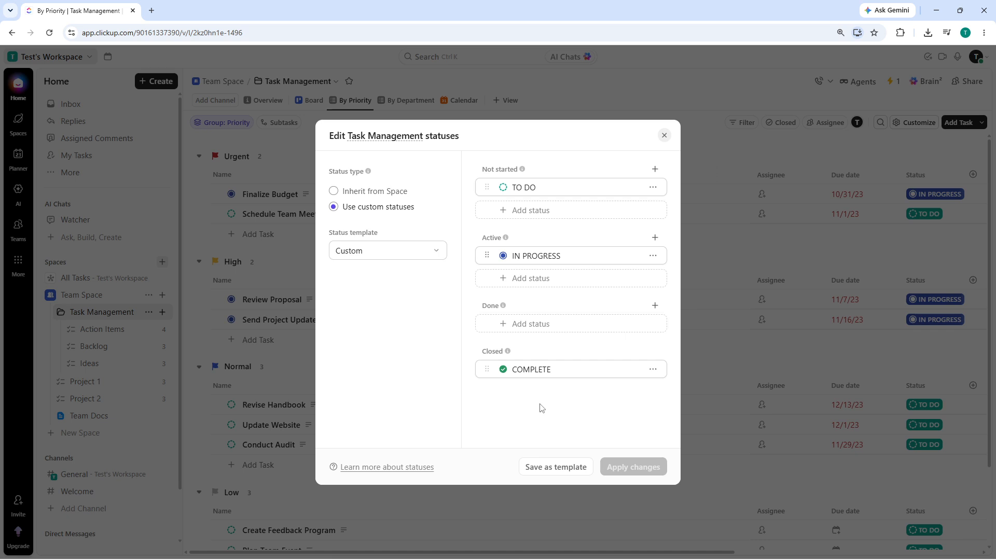
Step: Add a COMPLETE status under Done, renaming the existing Closed status as CLOSE to free the name
left_click(525, 325)
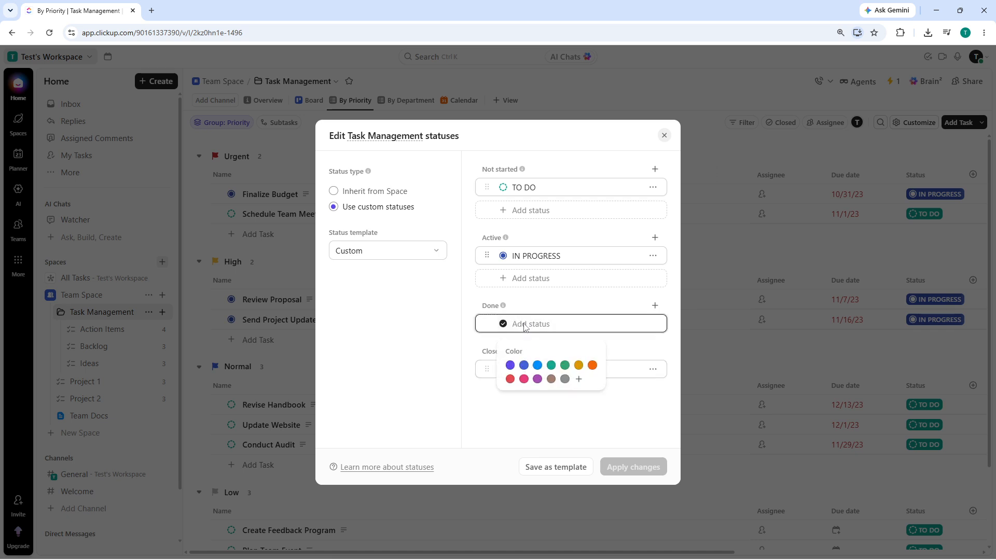
type("COMPLETE")
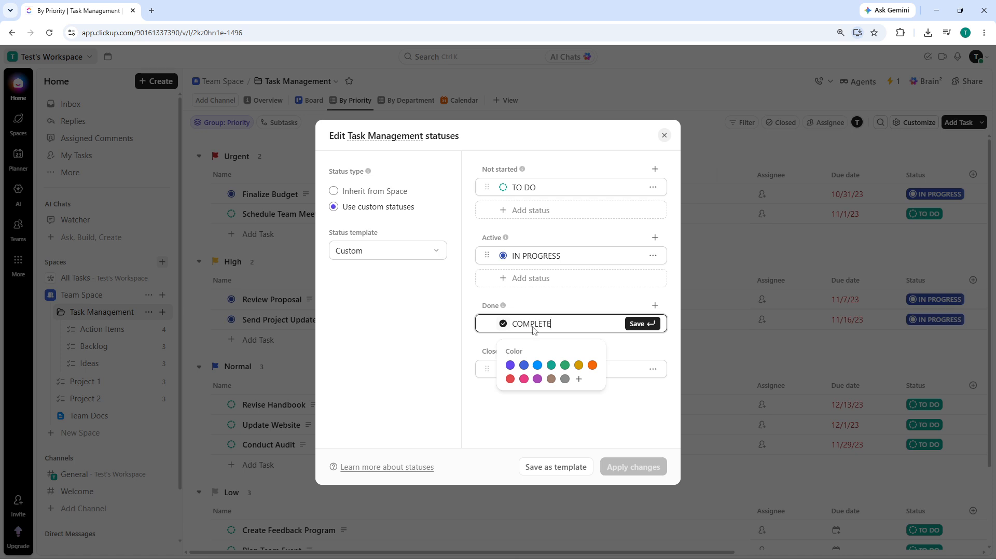
left_click(561, 302)
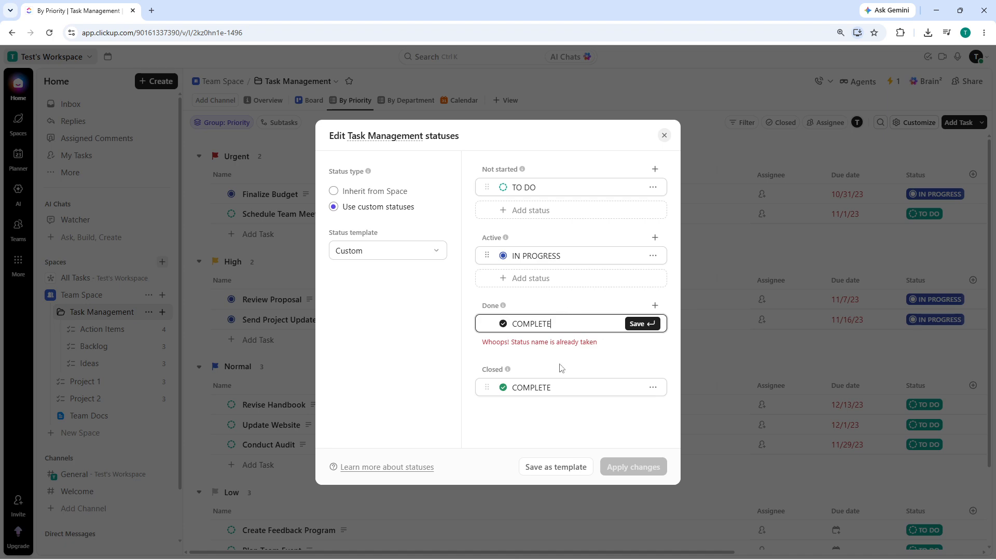
left_click(561, 391)
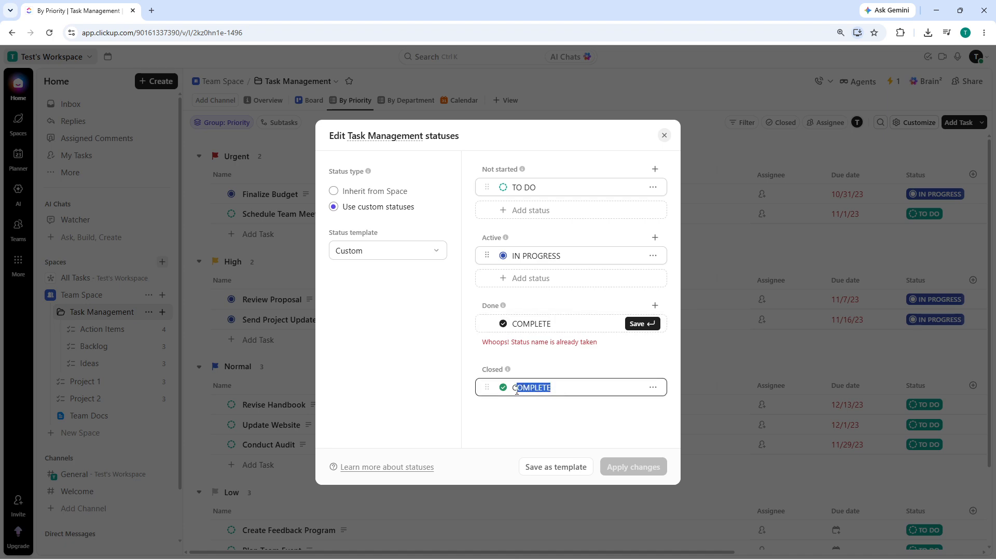
type("CLOSE")
left_click(555, 425)
left_click(636, 332)
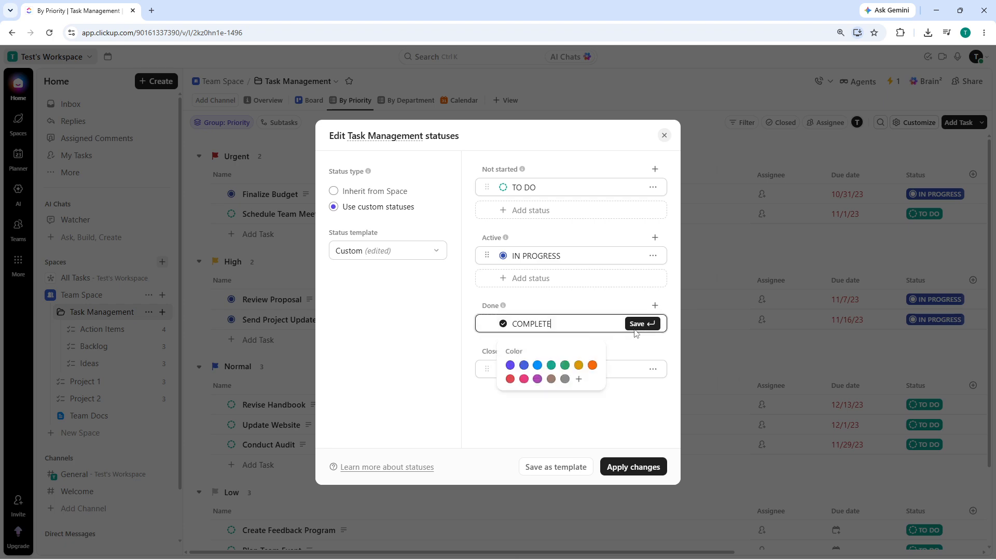
left_click(636, 326)
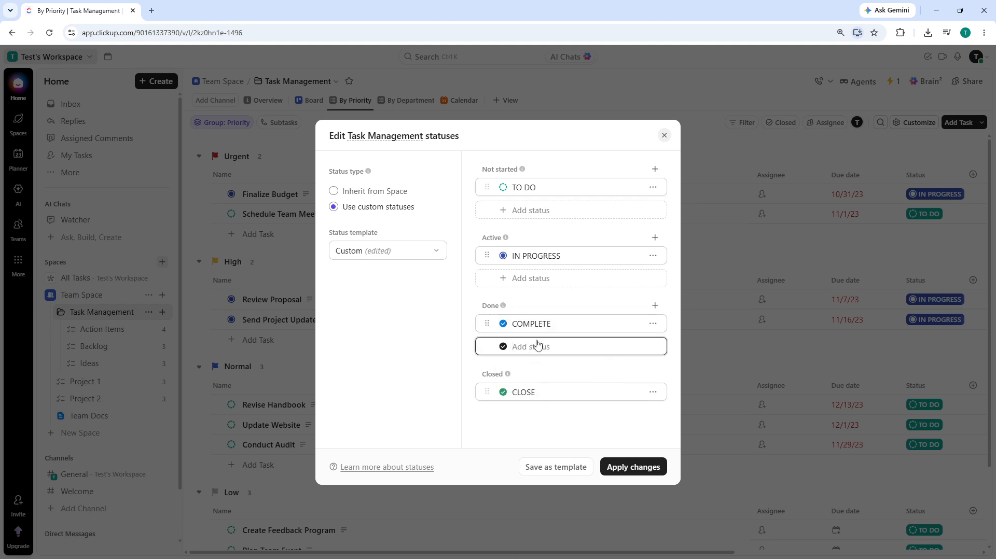
Step: Set the COMPLETE status colour to pink and apply the status changes to the Task Management folder
left_click(503, 325)
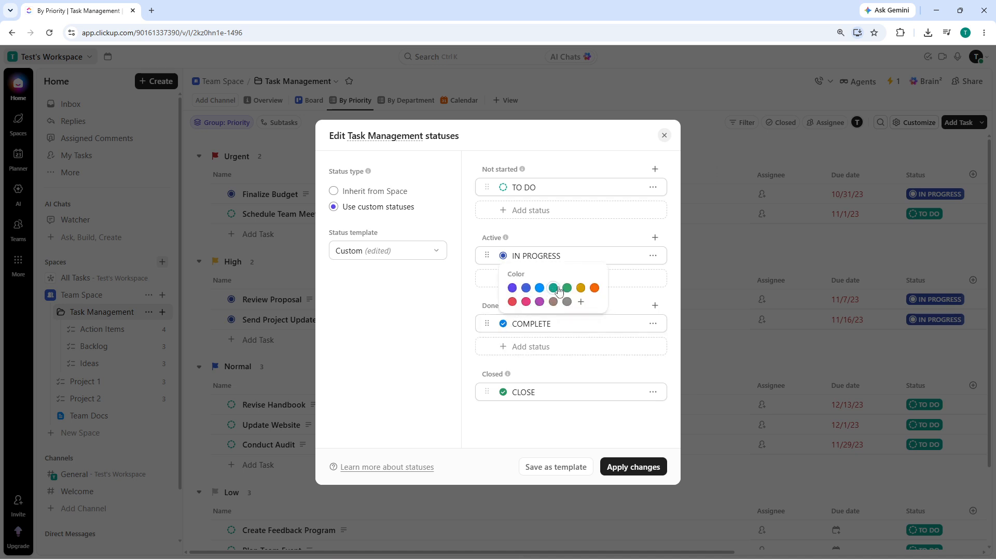
left_click(567, 288)
left_click(539, 289)
left_click(526, 288)
left_click(539, 302)
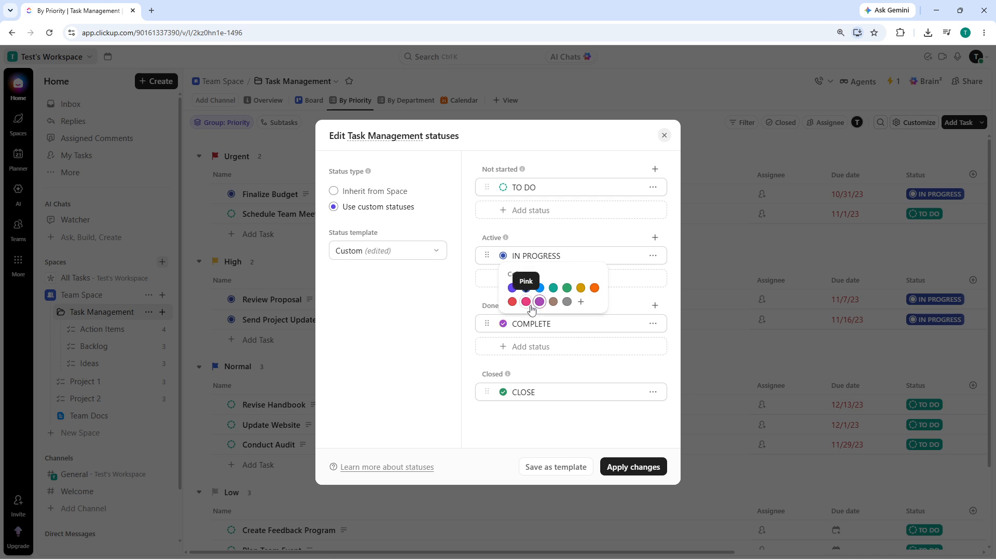
left_click(526, 302)
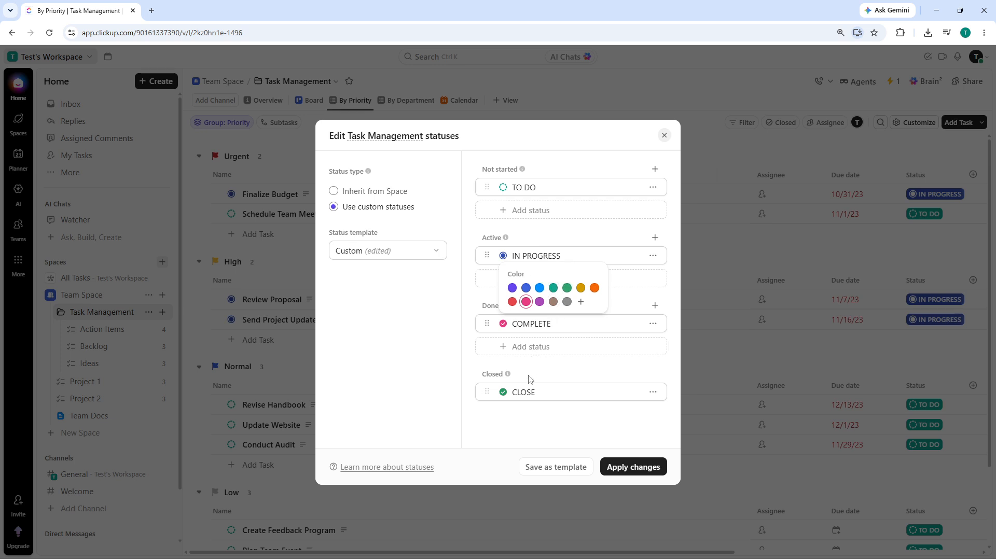
left_click(506, 401)
left_click(503, 394)
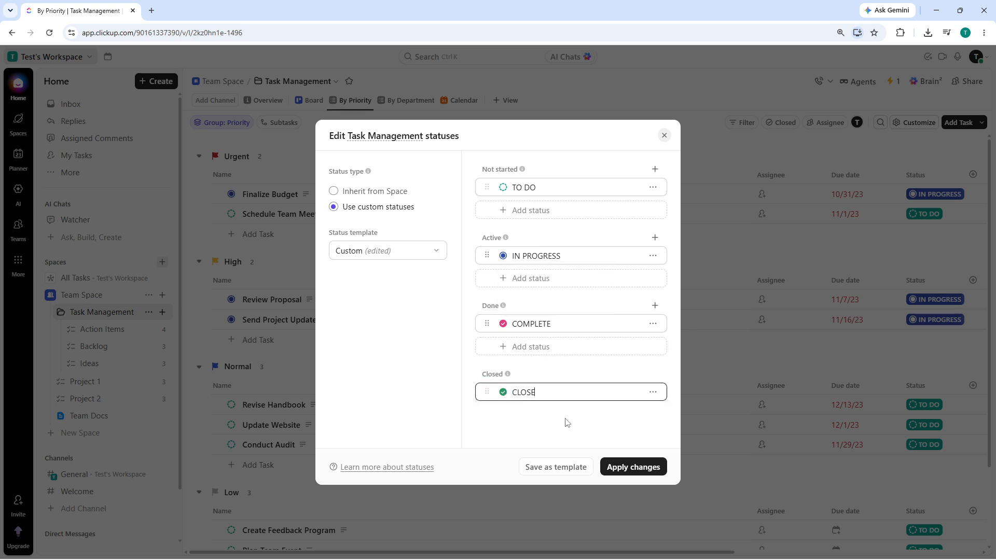
left_click(631, 466)
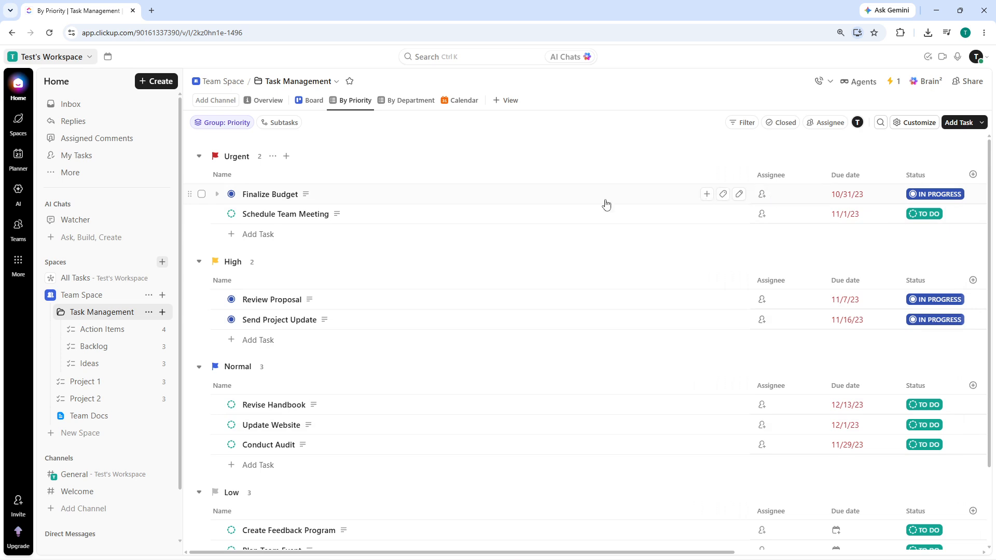
Step: Open the Finalize Budget task, advance its status through COMPLETE to CLOSE, and return it to COMPLETE
left_click(431, 201)
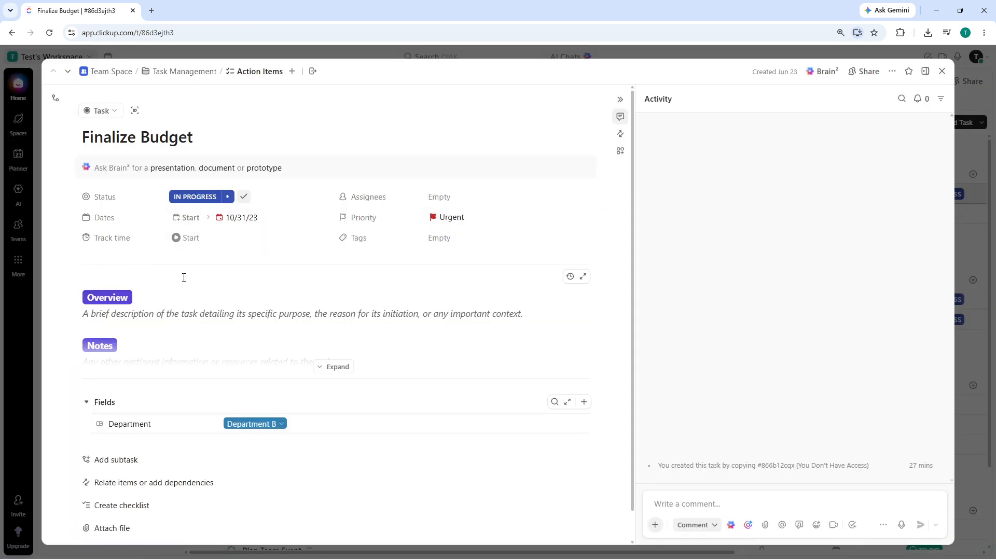
left_click(229, 202)
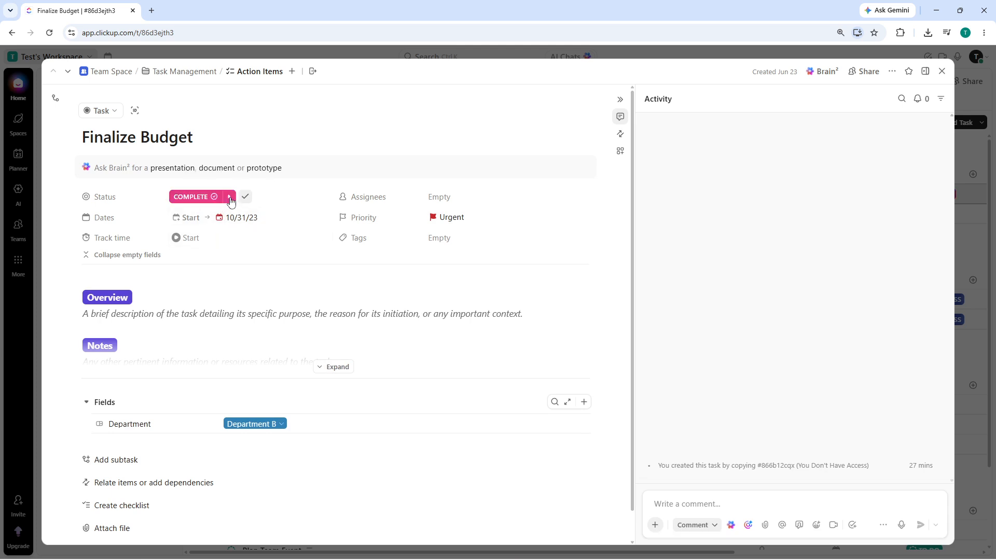
left_click(229, 202)
left_click(188, 200)
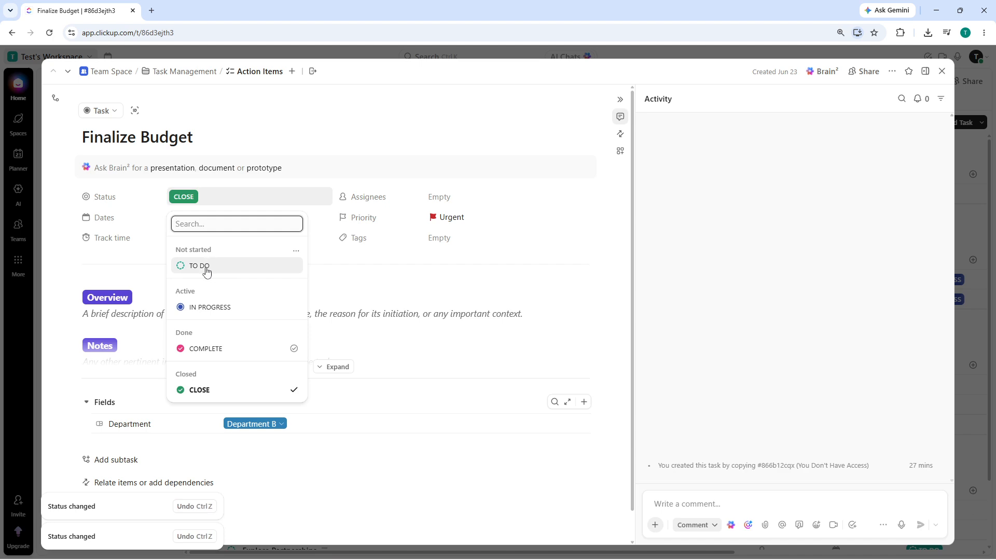
left_click(210, 348)
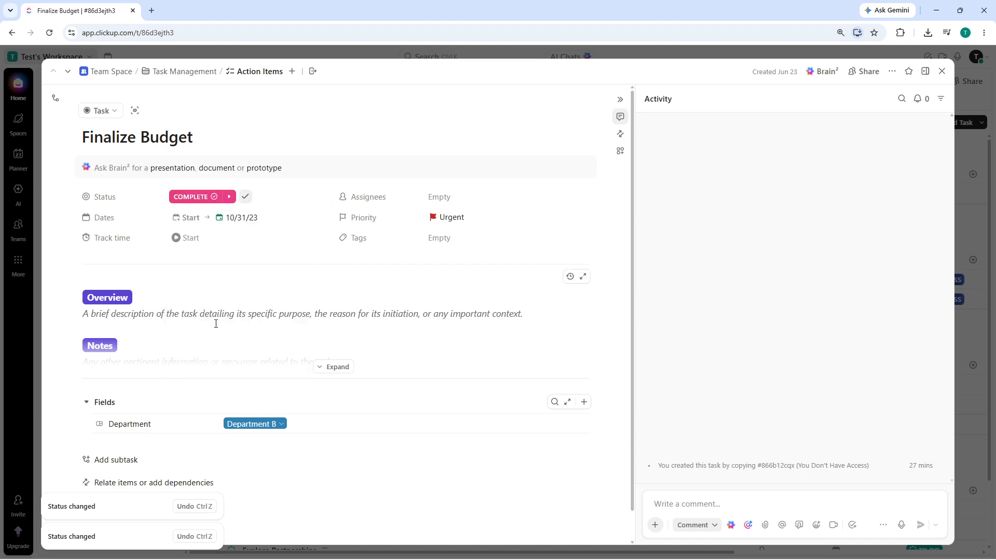
Step: Set the Finalize Budget task's status to TO DO and close the task
left_click(203, 198)
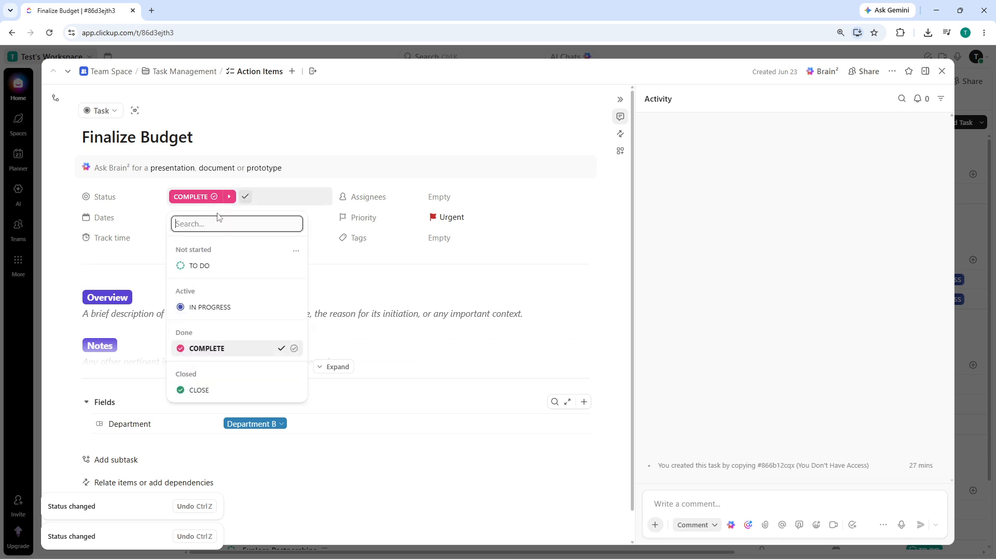
left_click(213, 267)
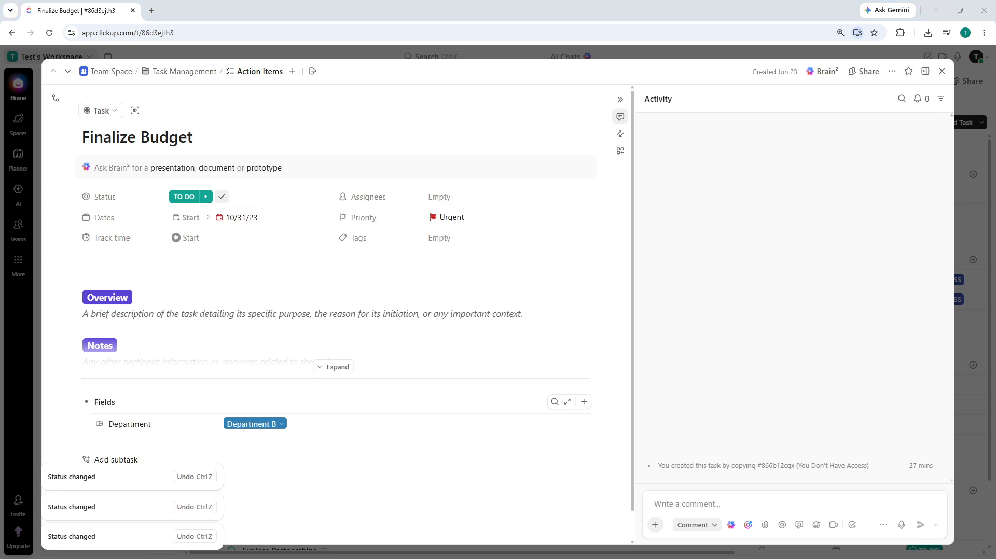
left_click(940, 70)
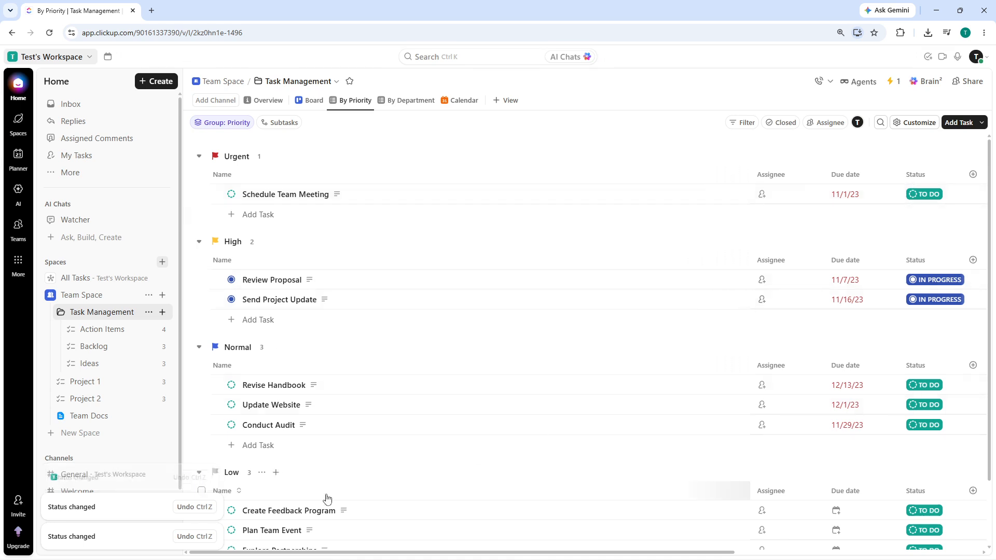
Step: In the folder's Board view, move the Schedule Team Meeting and Conduct Audit tasks from TO DO to COMPLETE
left_click(312, 104)
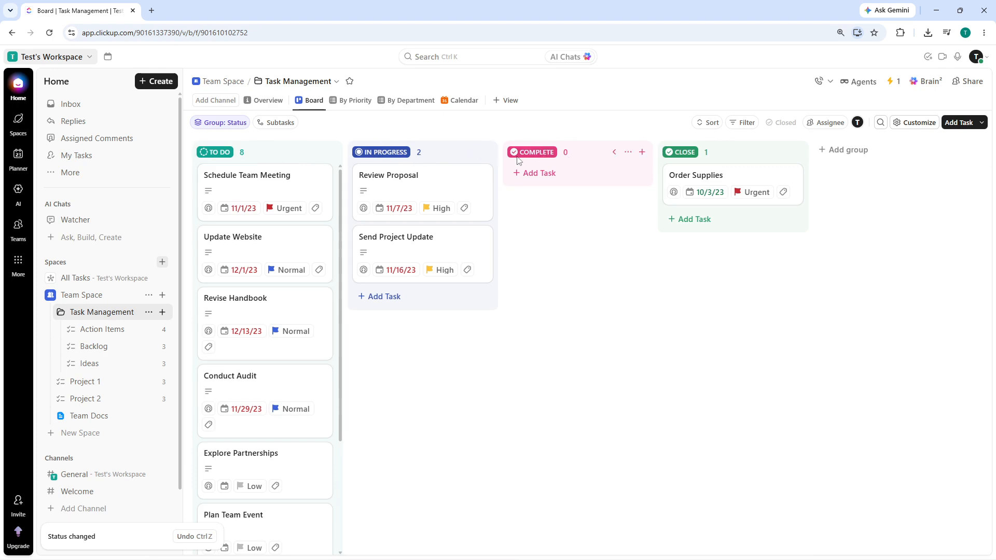
left_click_drag(266, 188, 612, 195)
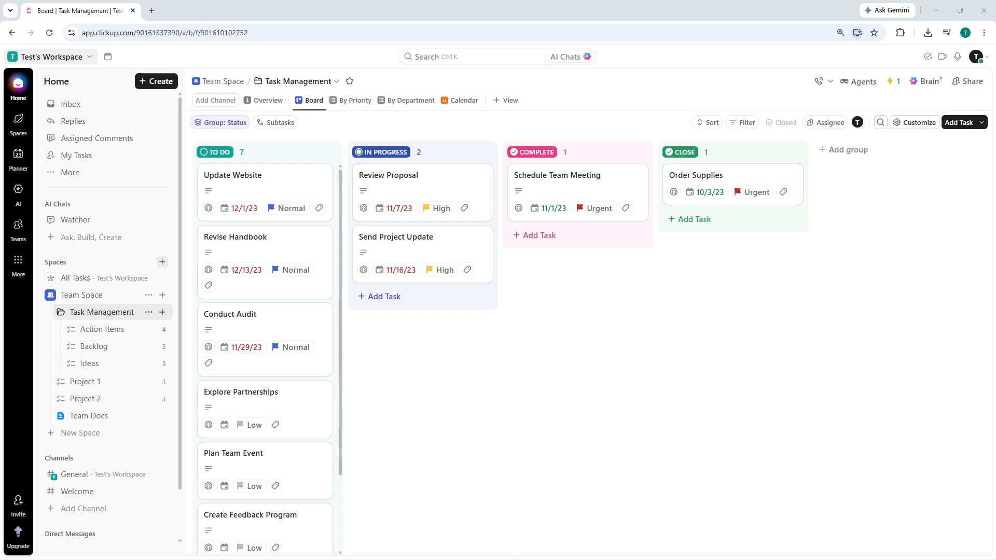
left_click_drag(293, 335, 635, 284)
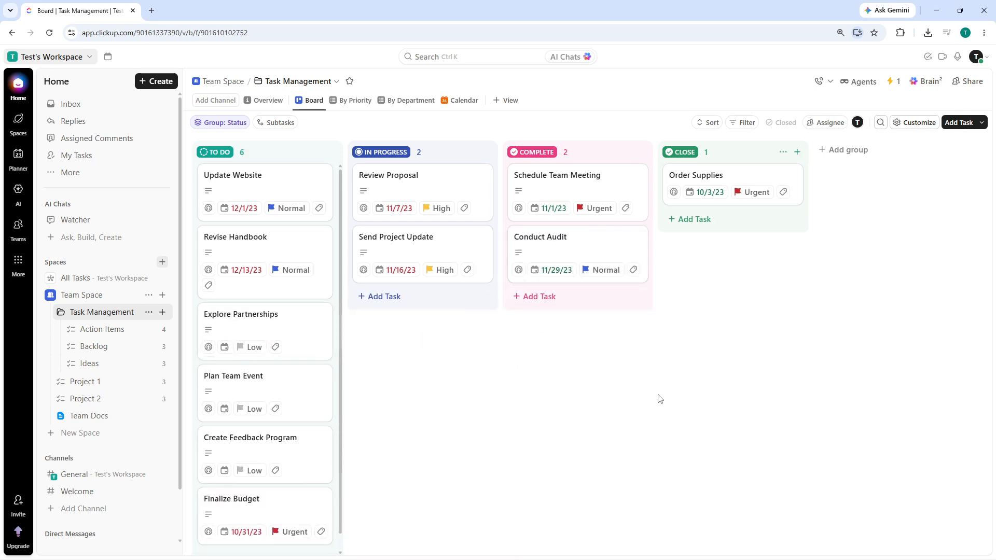